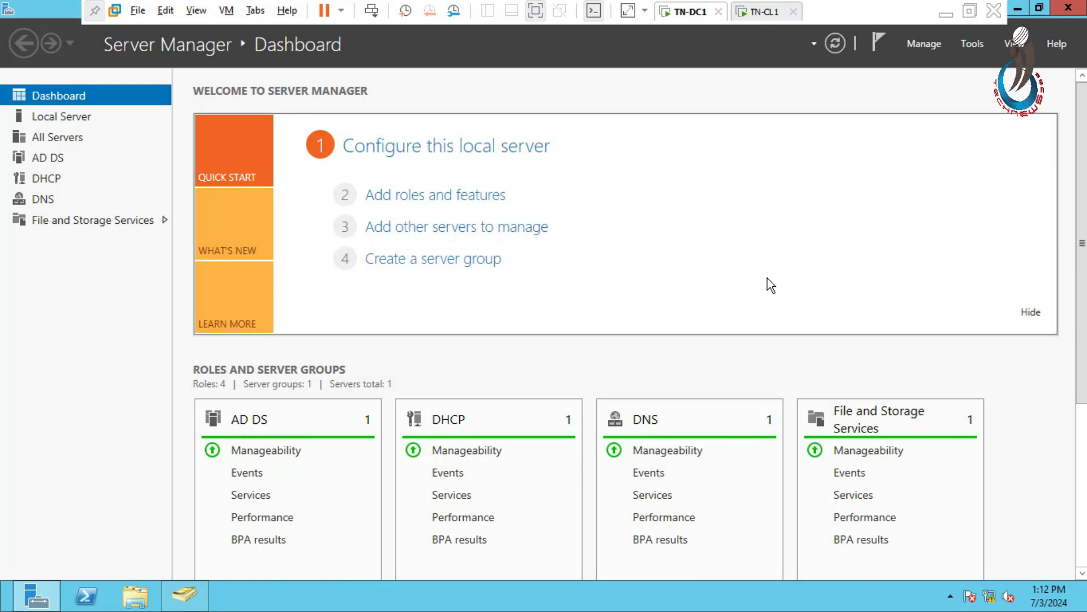
# - Open Devices and Printers from Control Panel and start adding a printer
pyautogui.press('super+r')
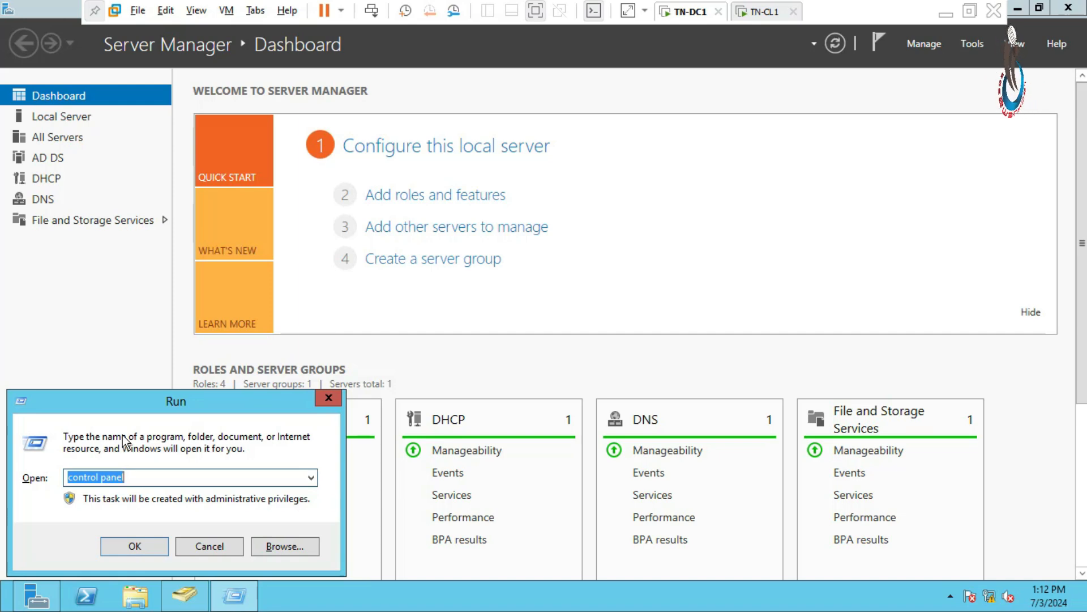
pyautogui.press('End')
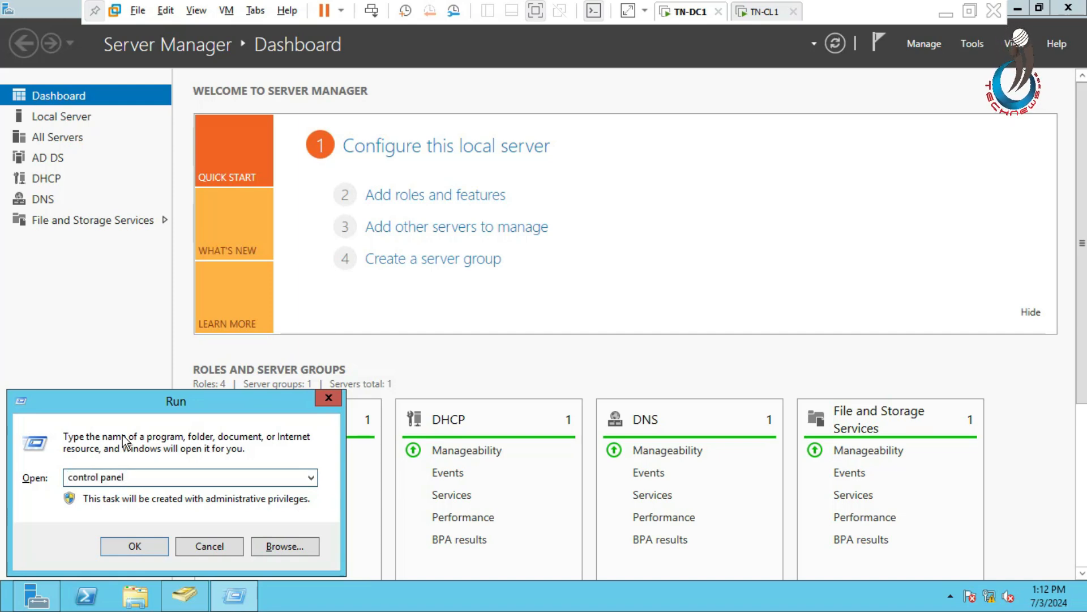
pyautogui.press('Return')
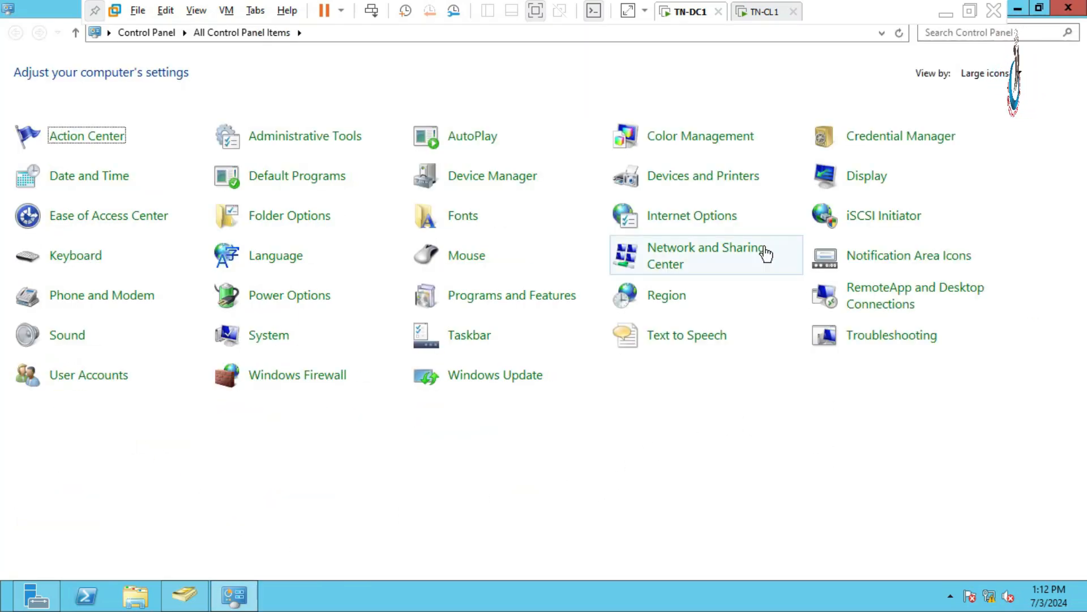
pyautogui.click(705, 179)
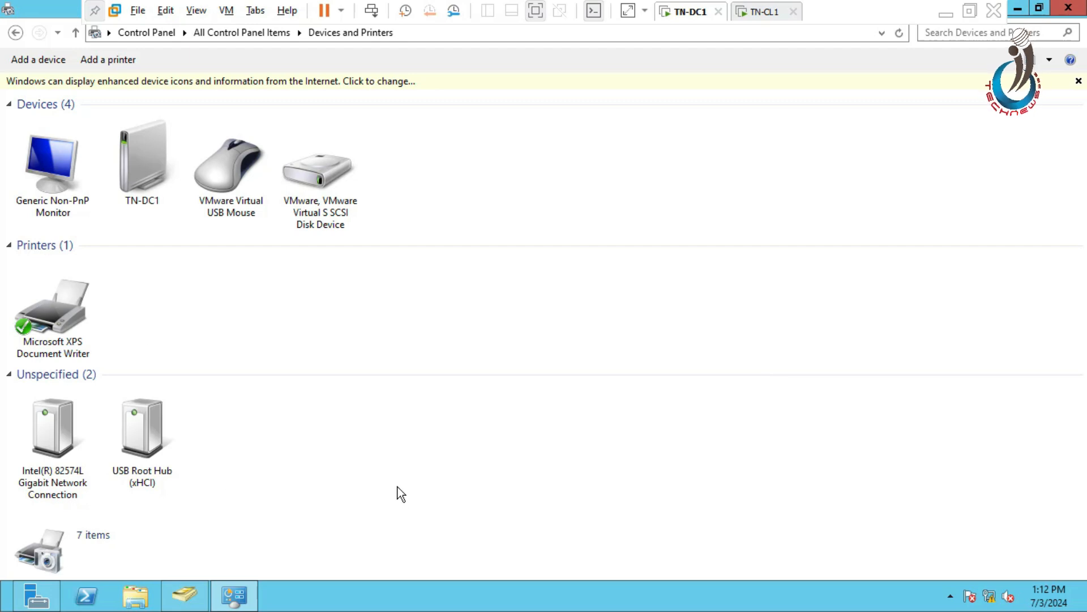
pyautogui.click(113, 59)
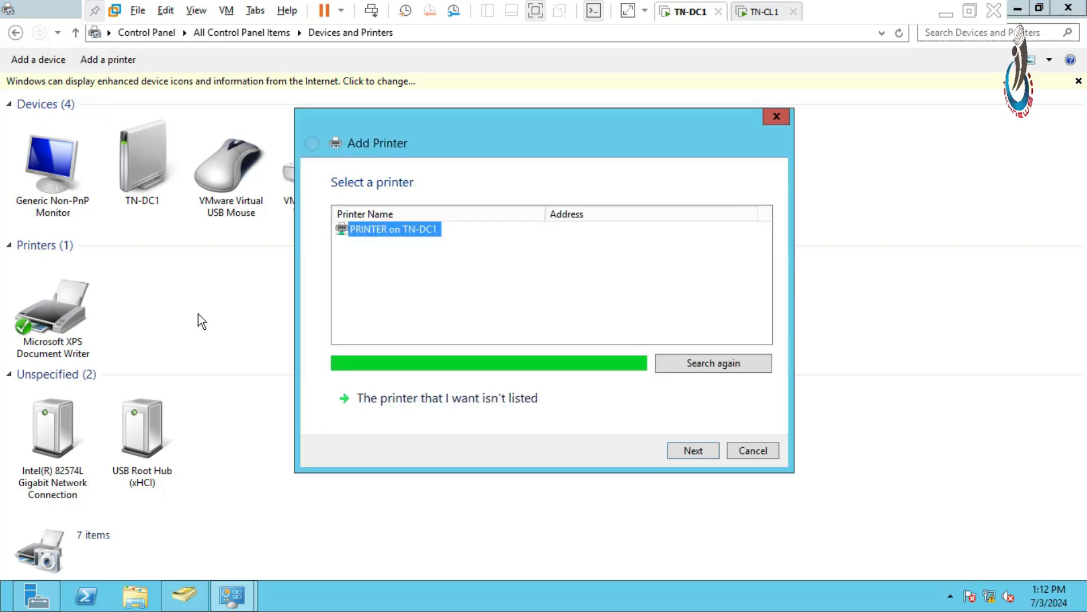
pyautogui.moveTo(403, 134); pyautogui.dragTo(424, 126)
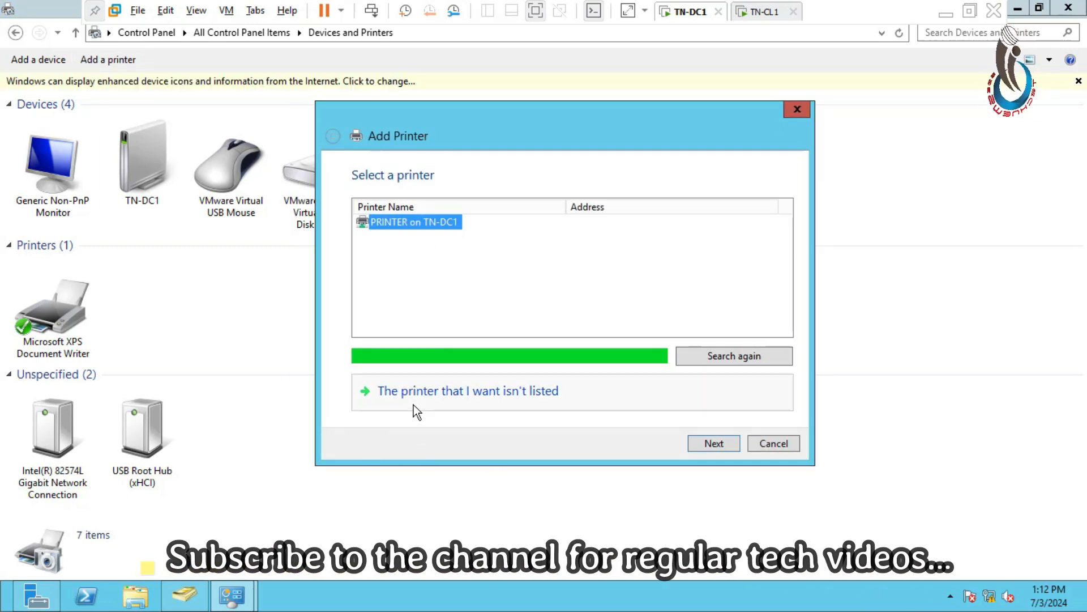
# - Choose to add a local printer with manual settings, using the existing port LPT1: (Printer Port)
pyautogui.click(532, 396)
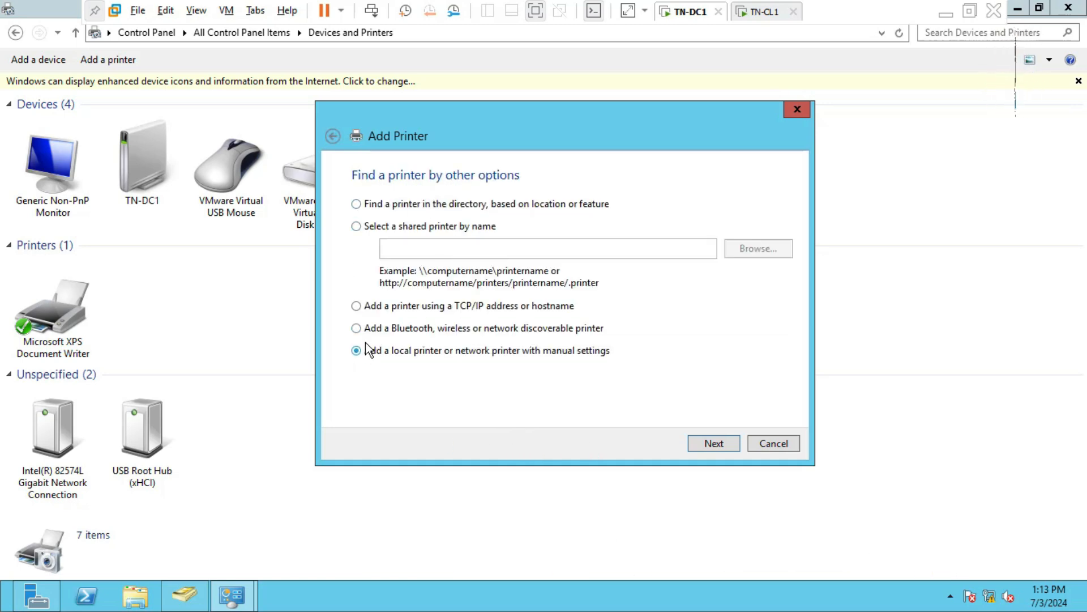
pyautogui.click(358, 205)
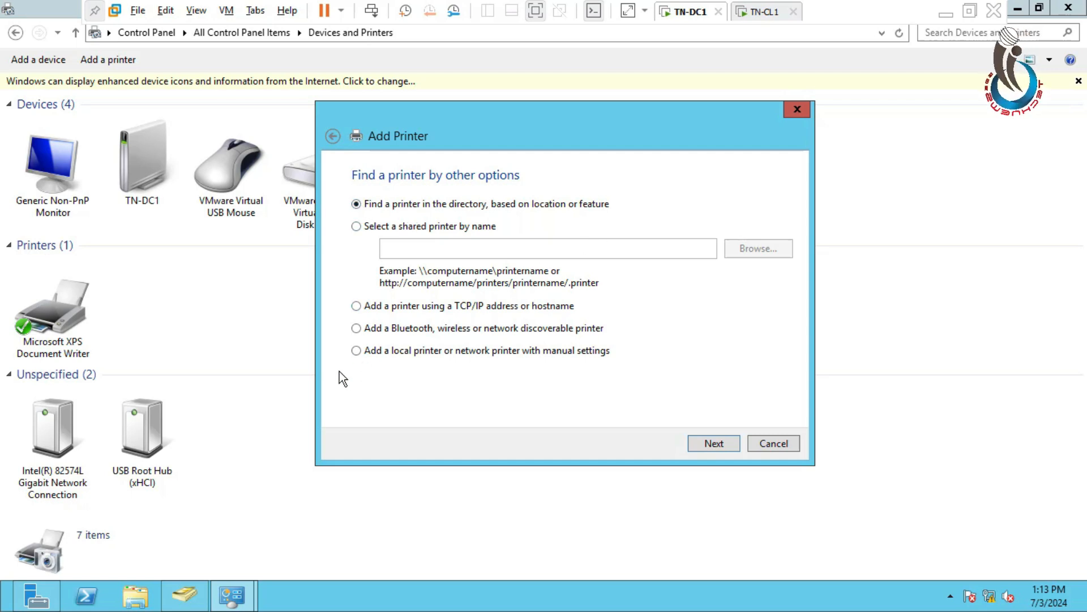
pyautogui.click(360, 351)
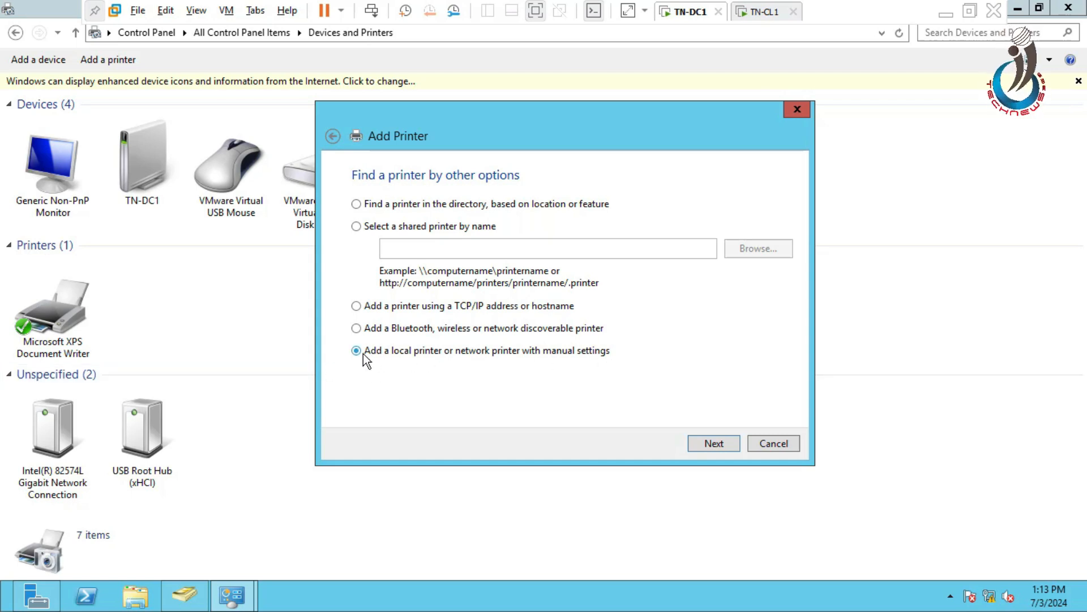
pyautogui.click(714, 444)
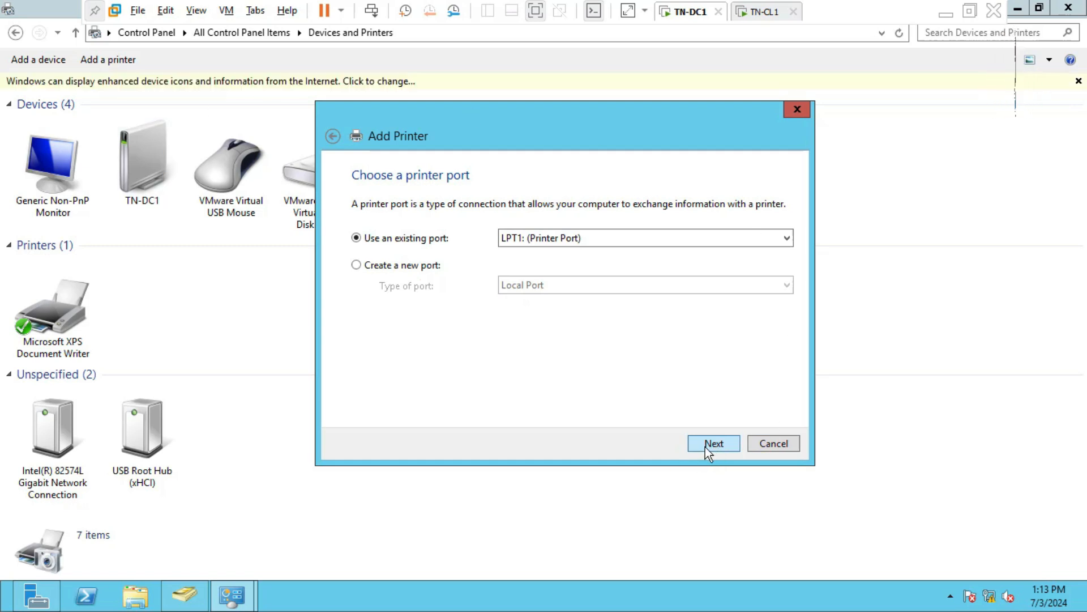
pyautogui.click(709, 444)
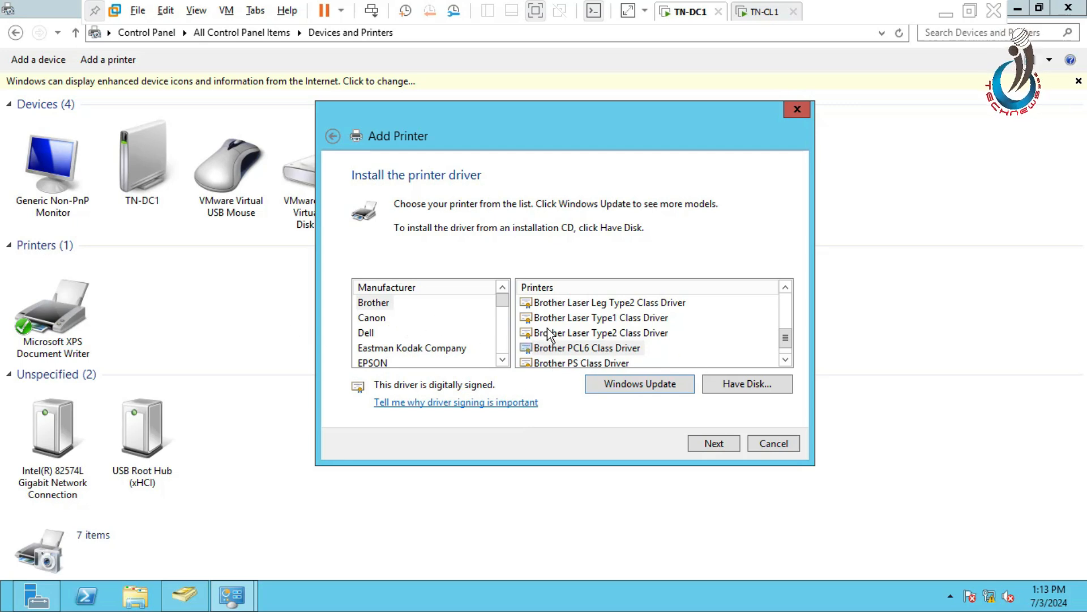
# - Select the Canon Inkjet 0303 Class Driver for the new printer and continue to naming
pyautogui.click(382, 306)
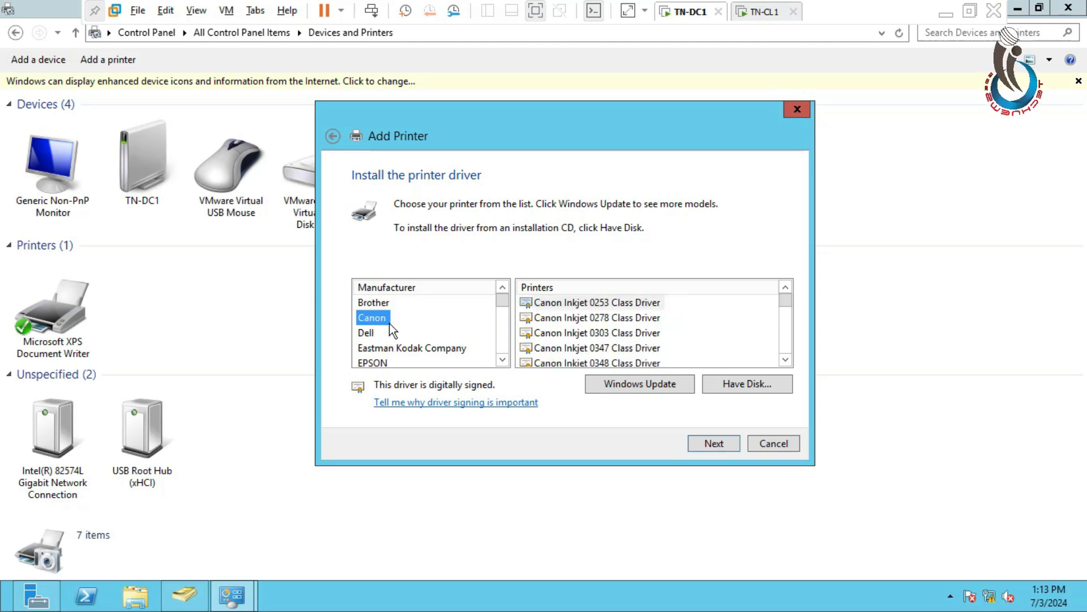
pyautogui.click(571, 334)
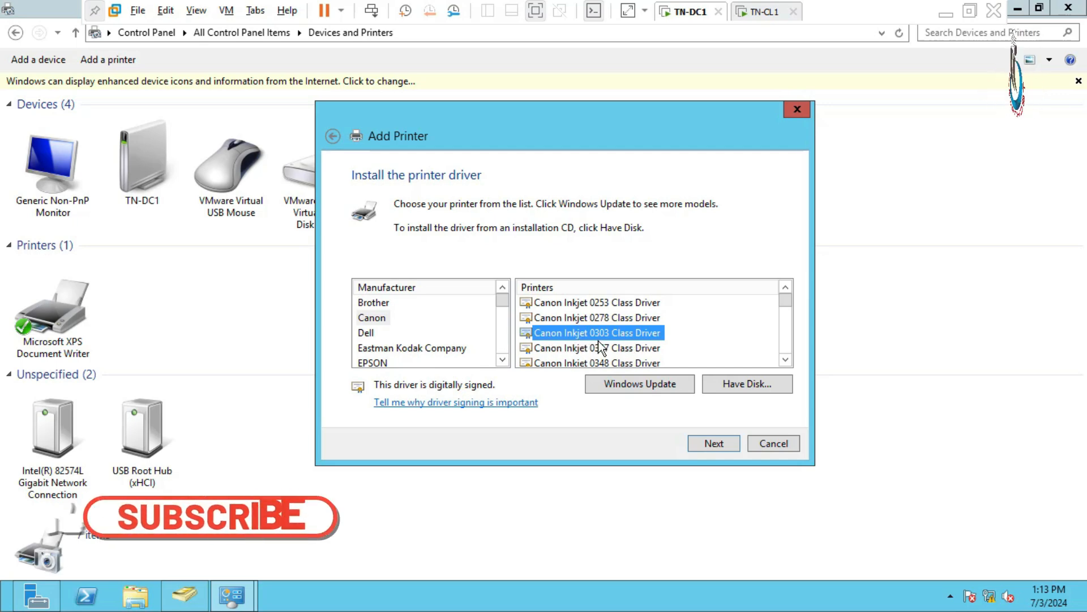
pyautogui.click(714, 444)
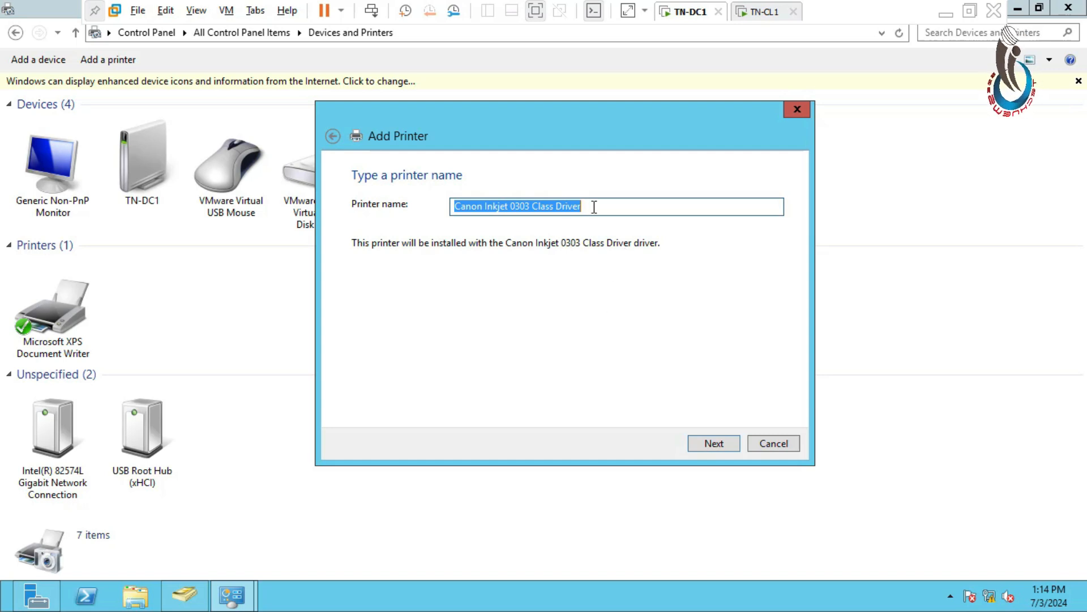
# - Name the printer MY_PRINTER, share it on the network under the same name, and finish adding it
pyautogui.write('MY')
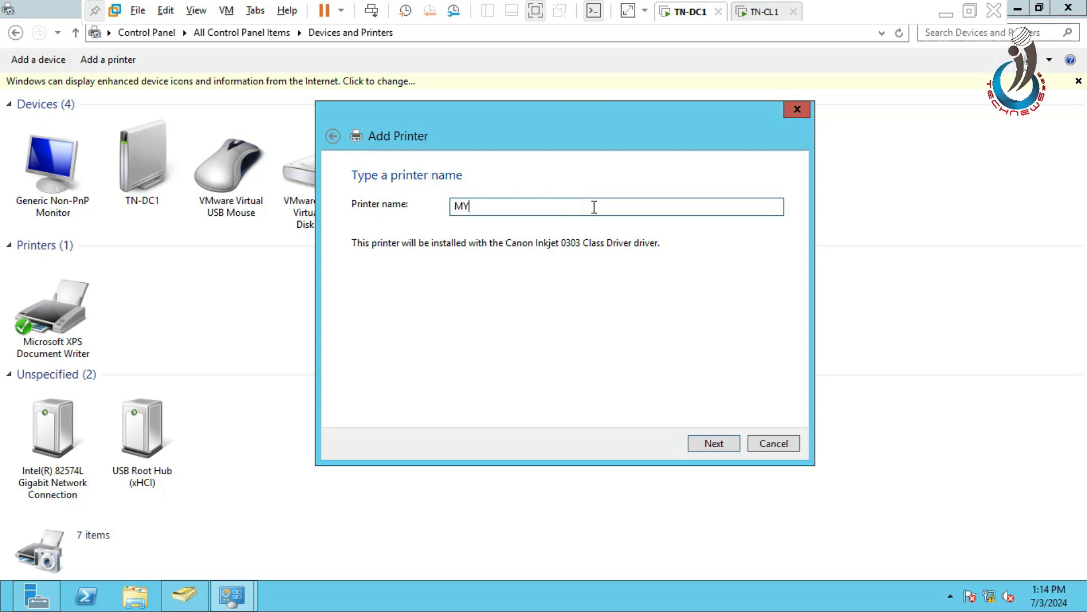
pyautogui.write('_')
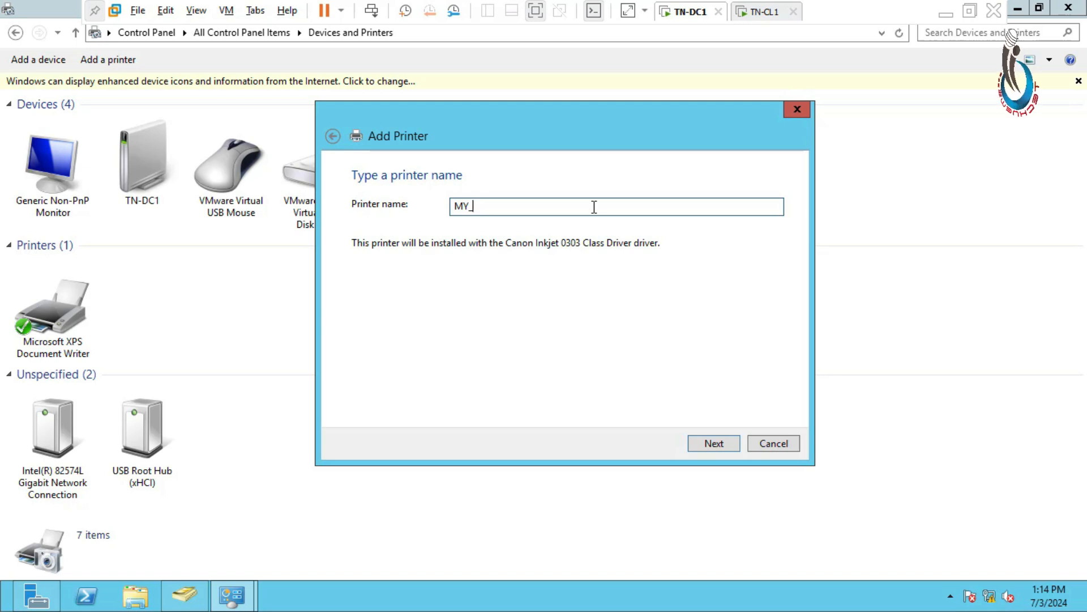
pyautogui.write('PRINTER')
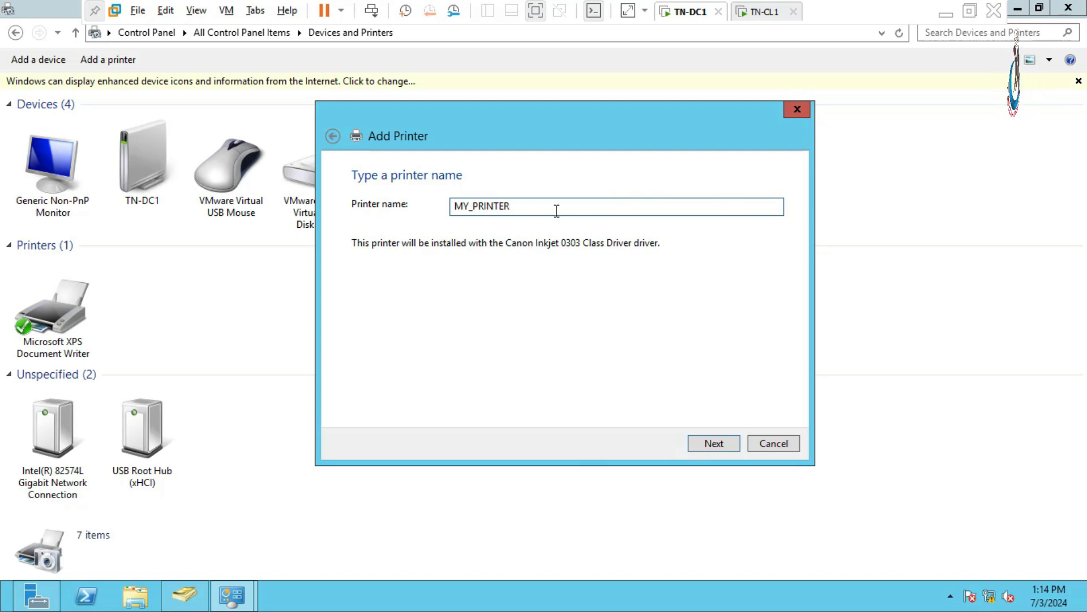
pyautogui.click(710, 446)
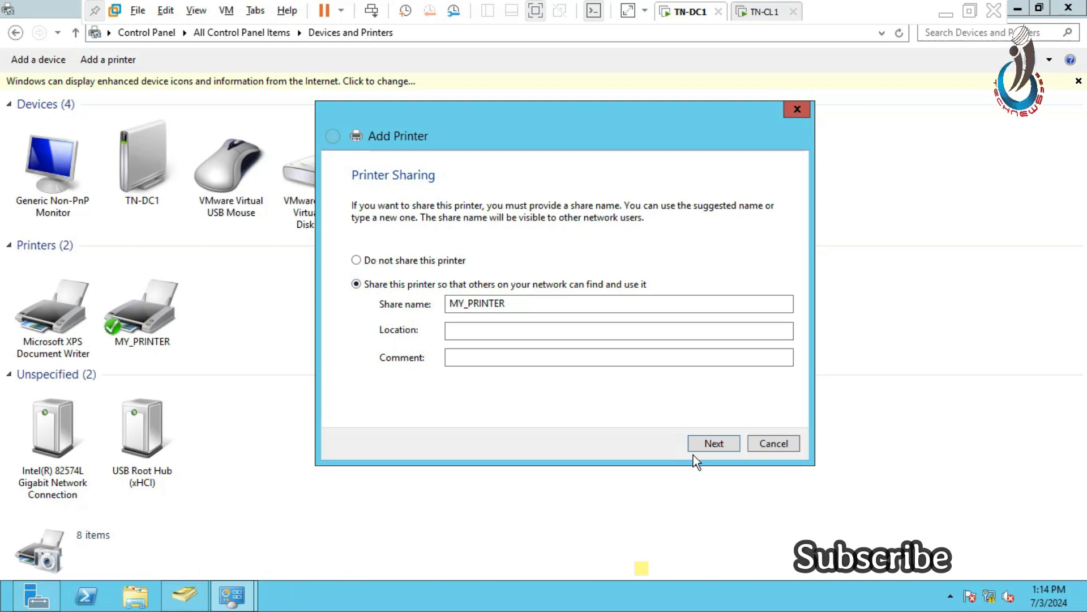
pyautogui.click(713, 444)
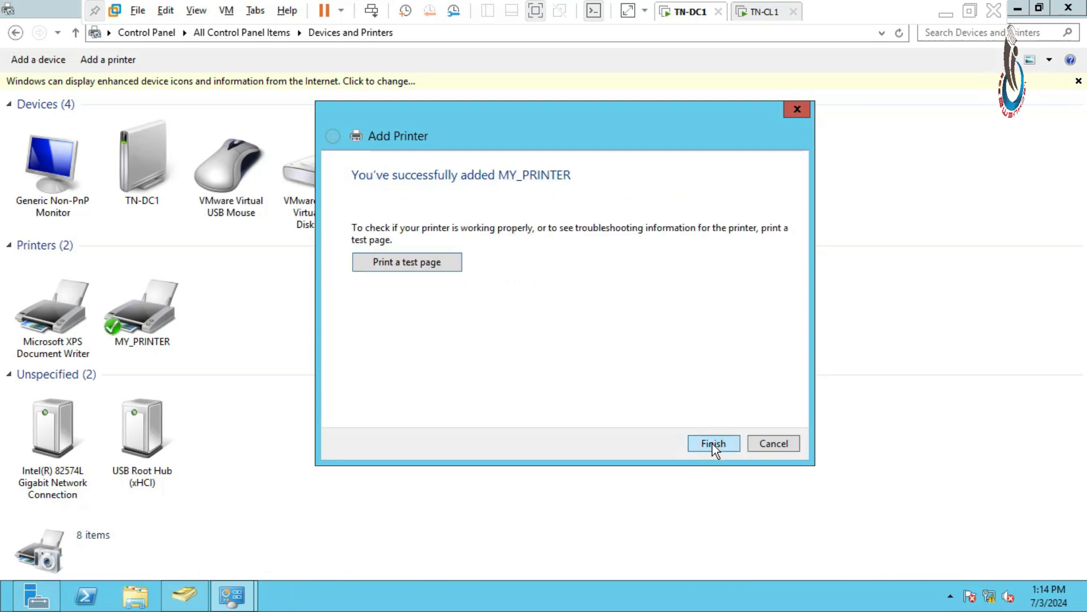
pyautogui.click(712, 443)
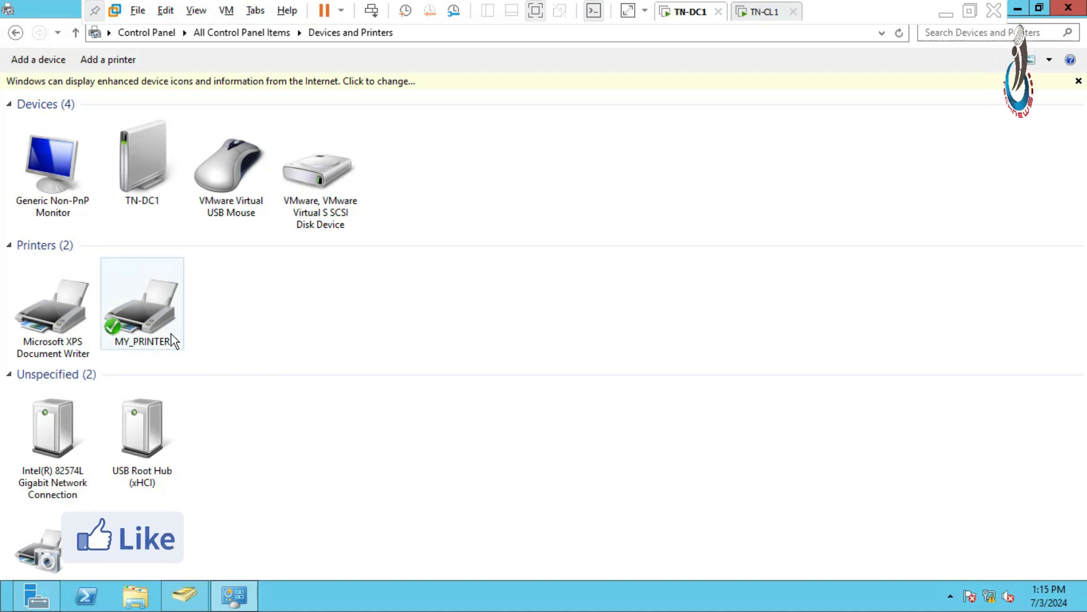
# - Enable listing in the directory in MY_PRINTER's sharing properties, apply the change, and close Devices and Printers
pyautogui.click(158, 320)
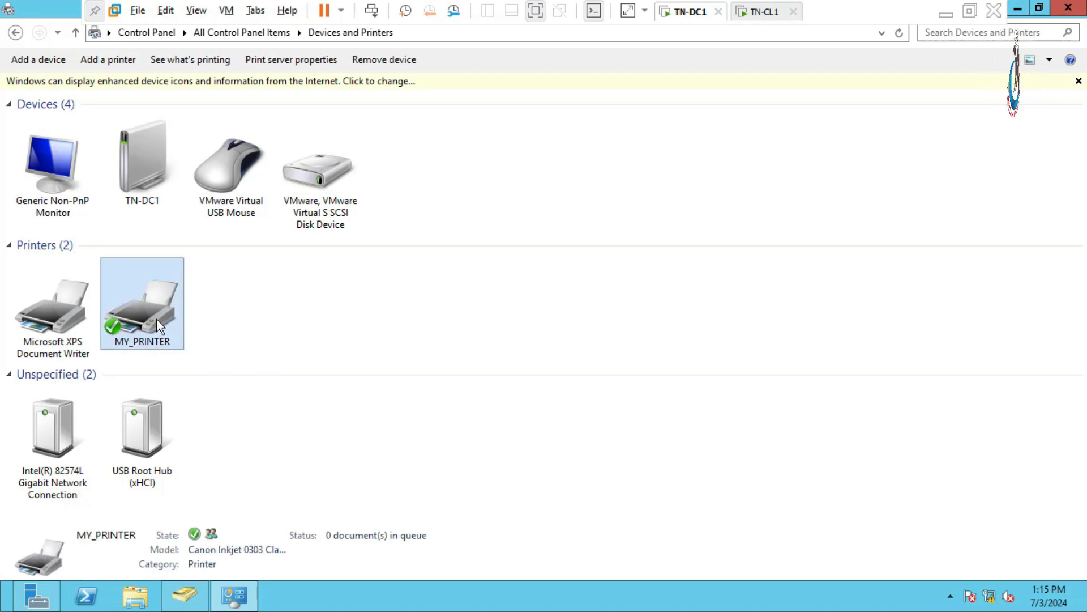
pyautogui.rightClick(155, 319)
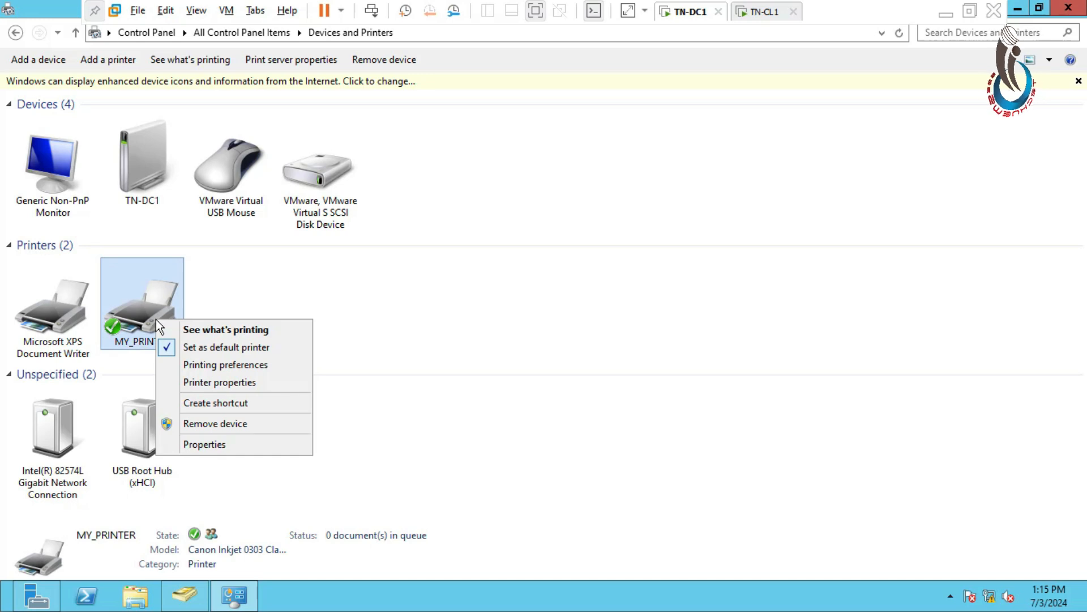
pyautogui.click(195, 384)
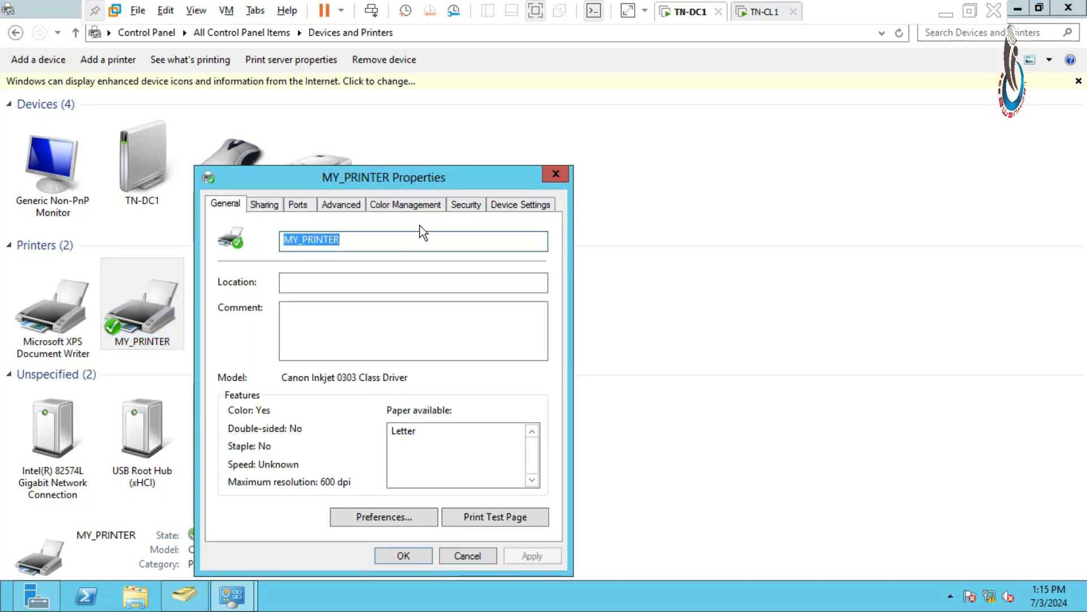
pyautogui.moveTo(414, 178); pyautogui.dragTo(543, 109)
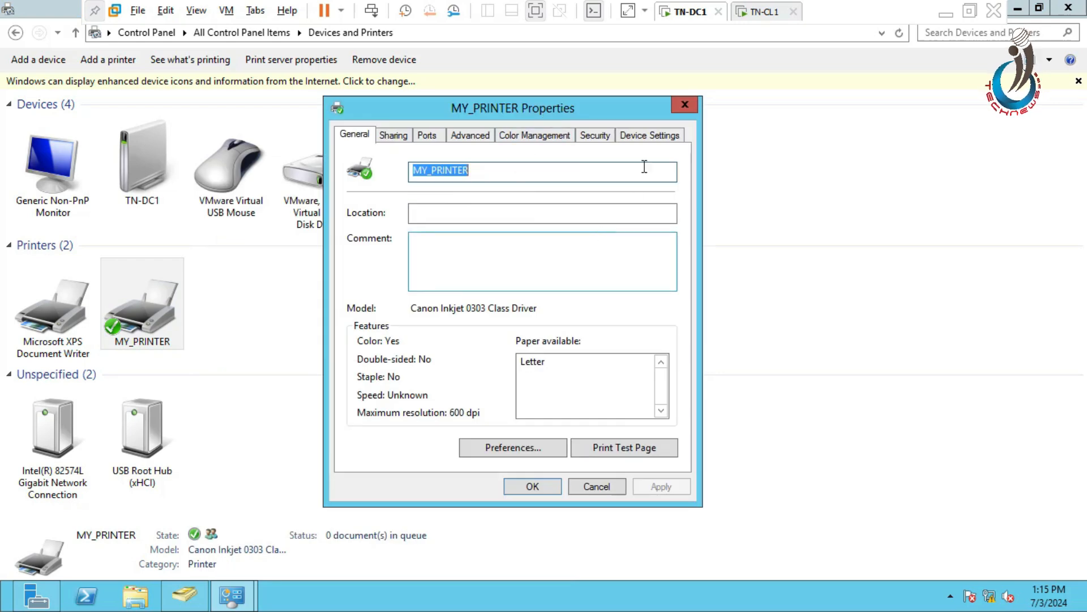
pyautogui.click(400, 135)
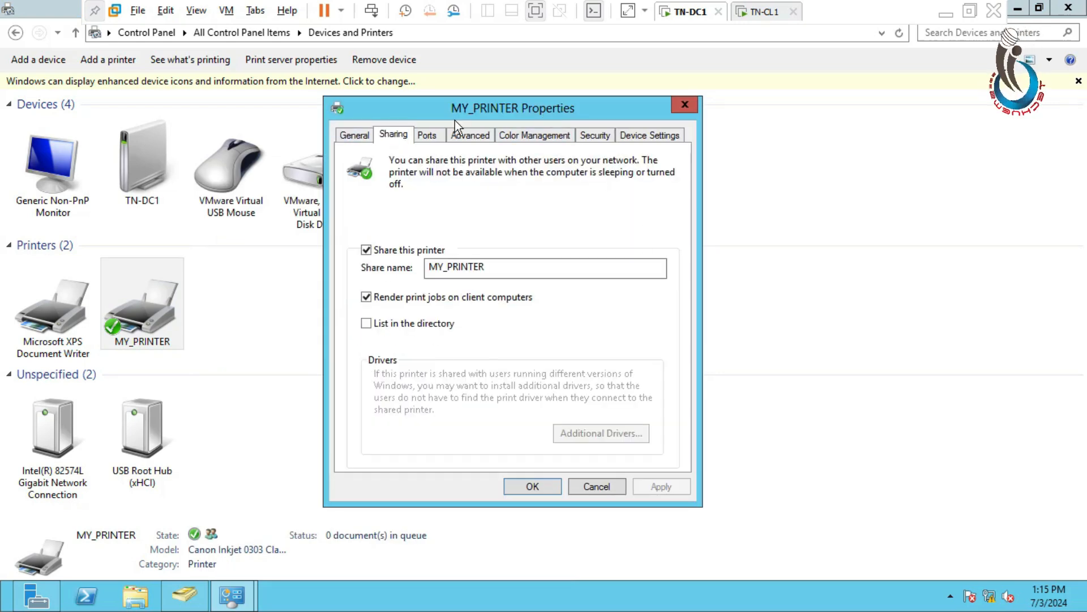
pyautogui.click(366, 323)
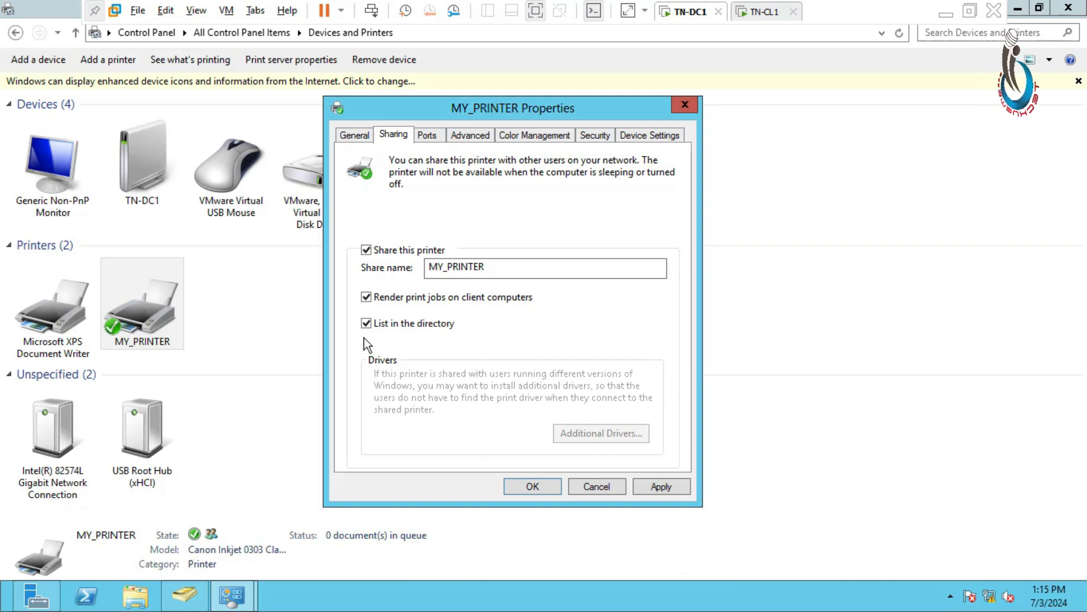
pyautogui.click(665, 491)
pyautogui.click(533, 488)
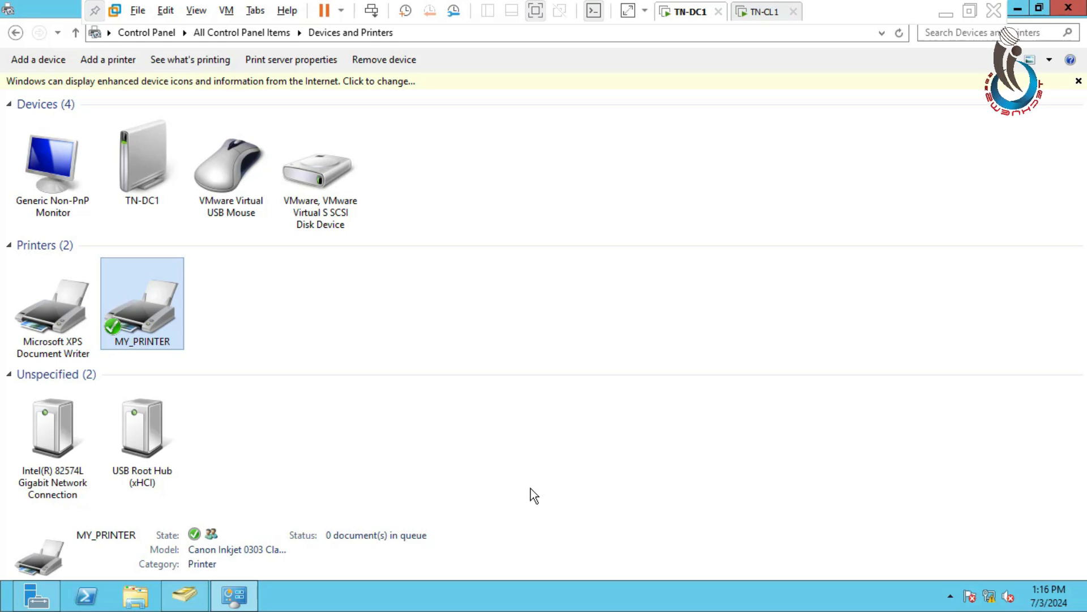
pyautogui.click(1069, 8)
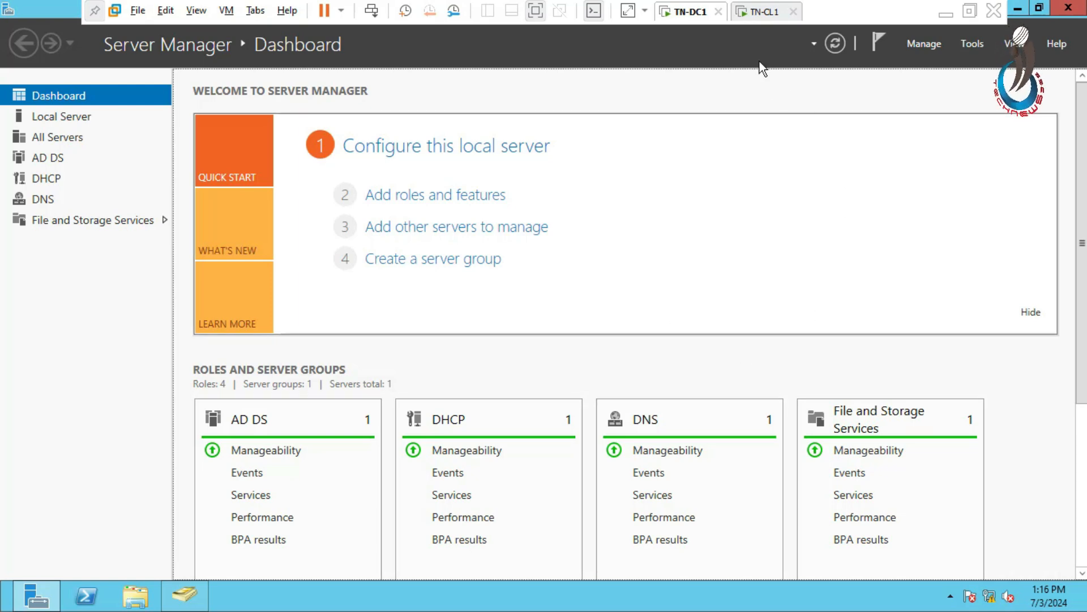
# - Switch to the TN-CL1 virtual machine and close the shared backup folder to reach its desktop
pyautogui.click(760, 17)
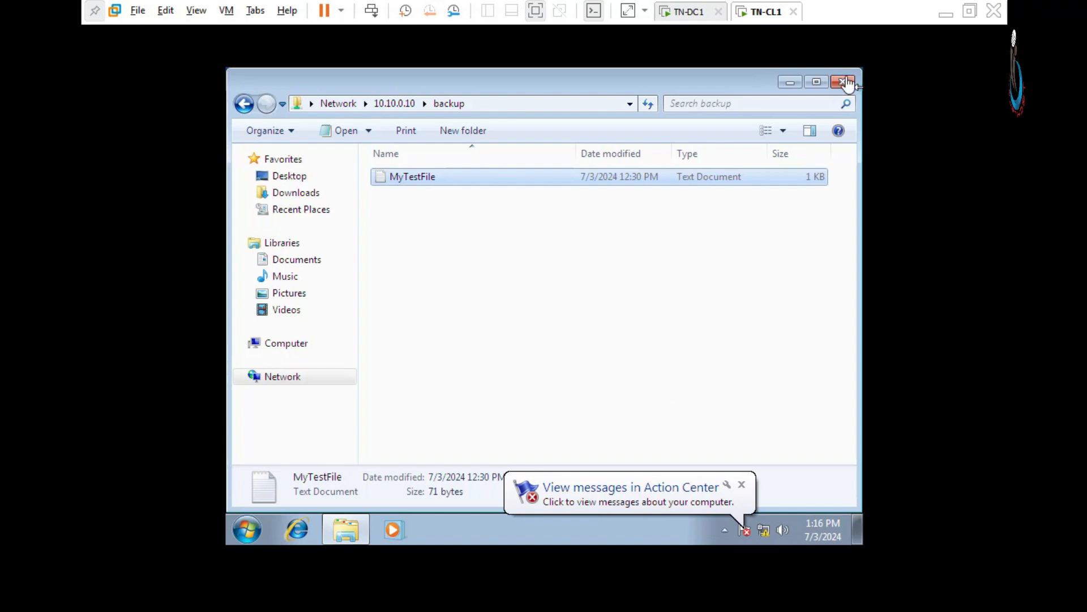
pyautogui.click(844, 83)
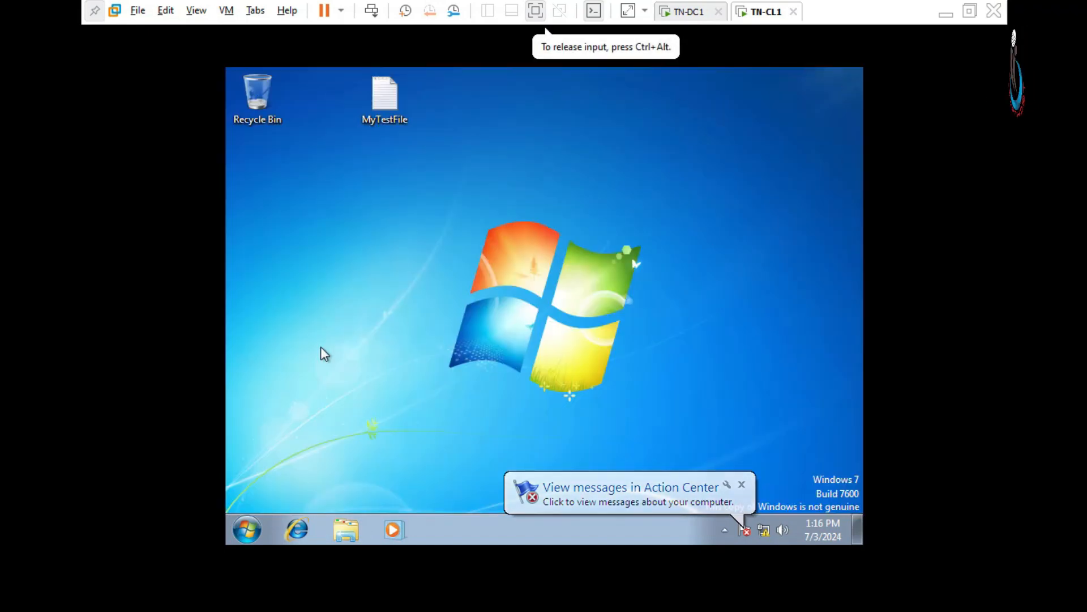
pyautogui.click(247, 532)
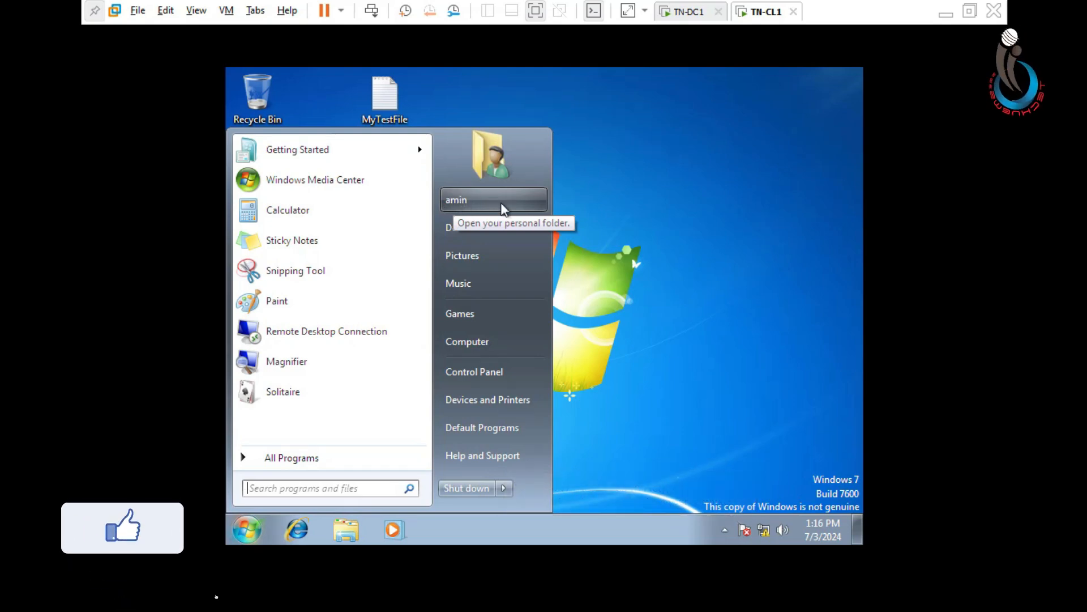
pyautogui.click(624, 190)
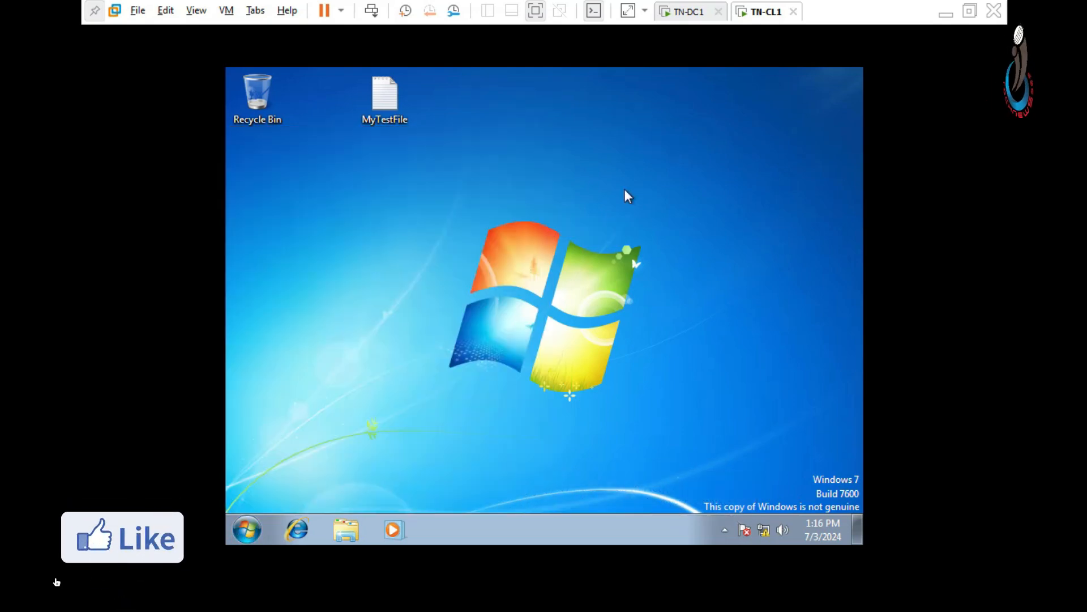
# - Open MyTestFile from the TN-CL1 desktop and bring up its Print dialog
pyautogui.moveTo(386, 124); pyautogui.dragTo(387, 213)
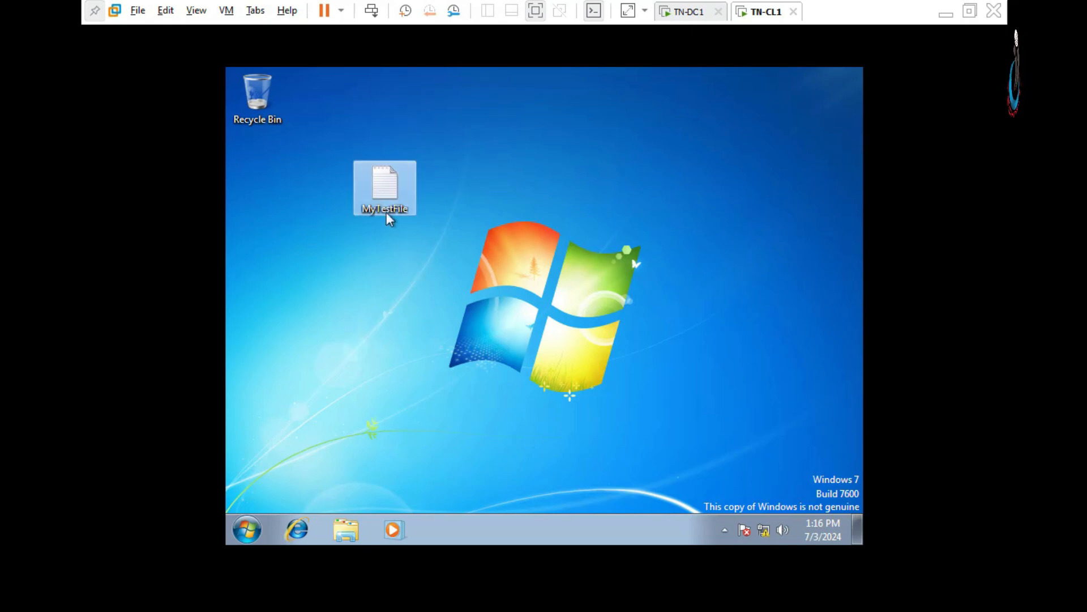
pyautogui.doubleClick(387, 189)
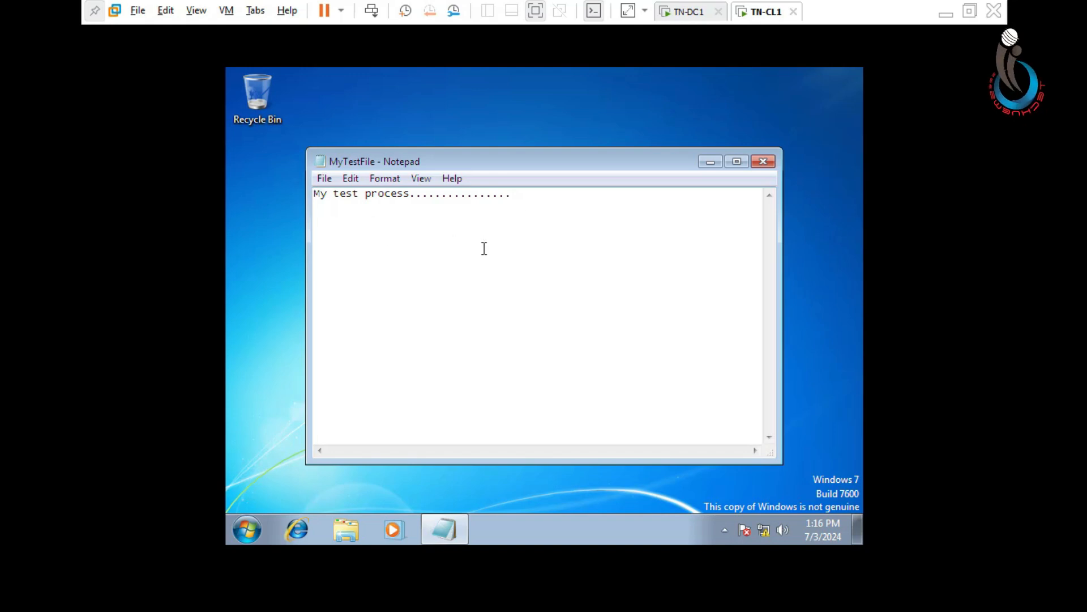
pyautogui.click(324, 181)
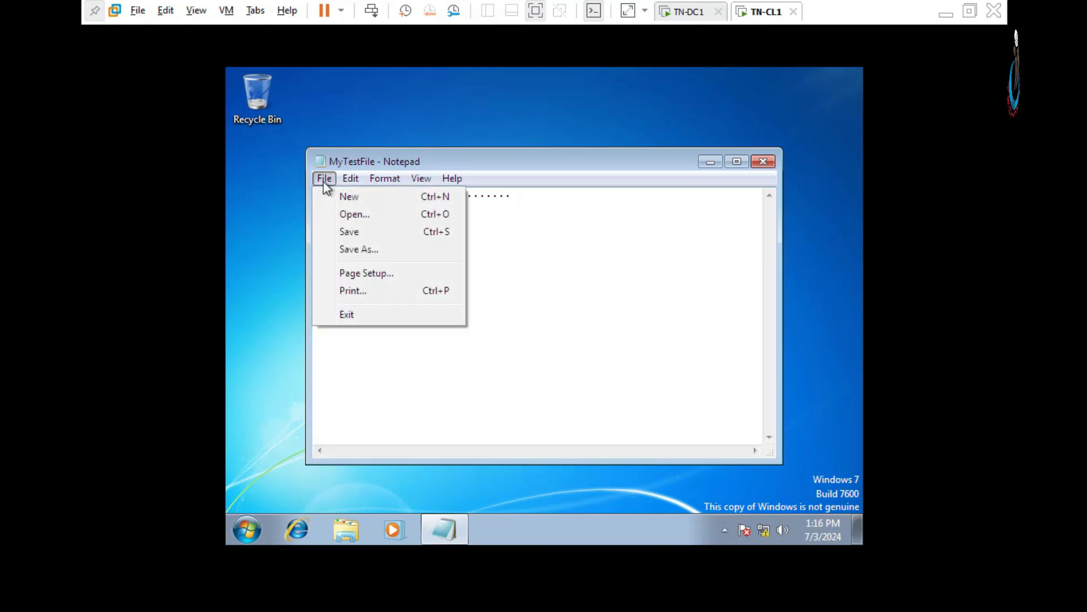
pyautogui.click(350, 292)
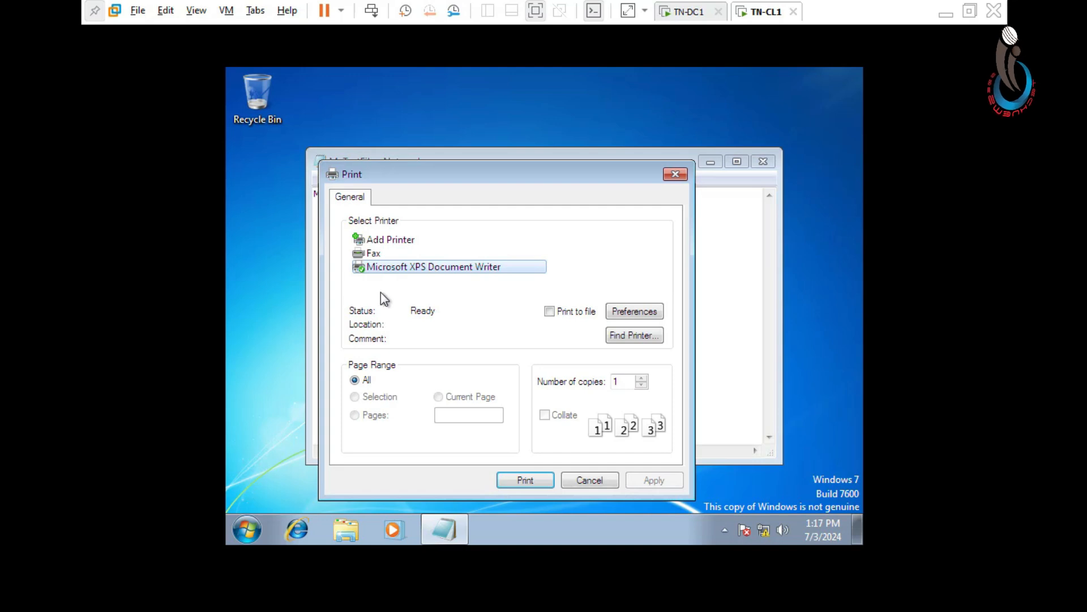
pyautogui.moveTo(457, 170); pyautogui.dragTo(535, 111)
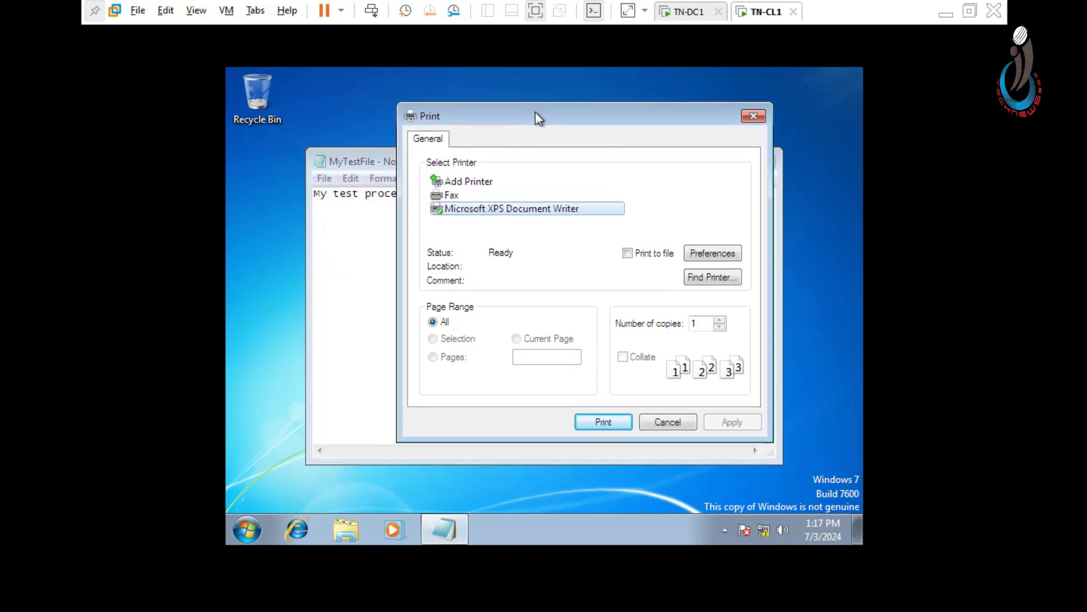
pyautogui.click(525, 58)
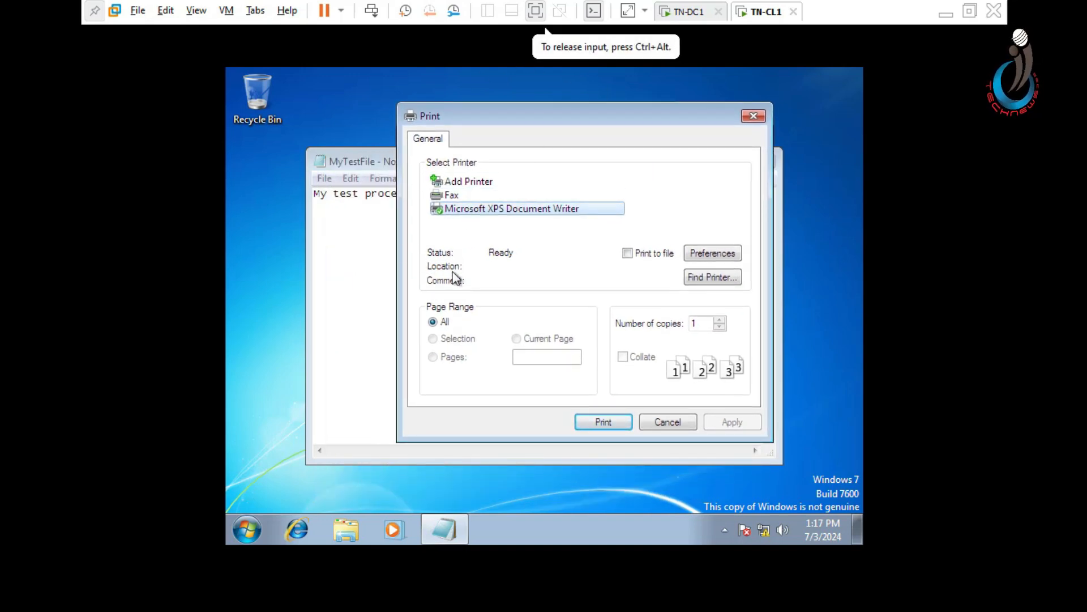
# - Find MY_PRINTER through a search of the entire directory, apply it as the printer, and print MyTestFile on it
pyautogui.click(715, 277)
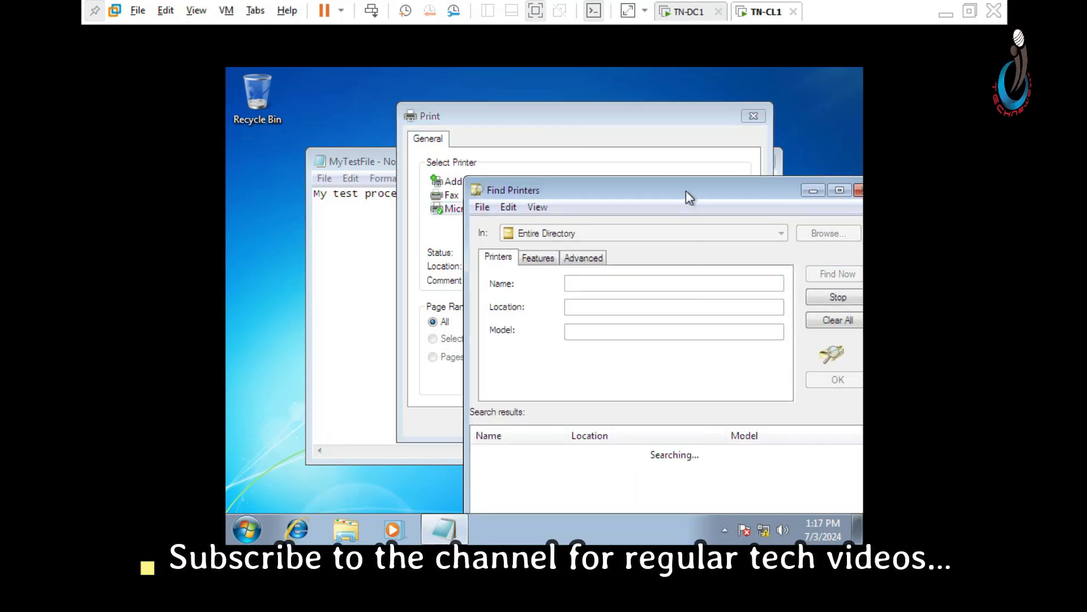
pyautogui.moveTo(686, 191); pyautogui.dragTo(543, 113)
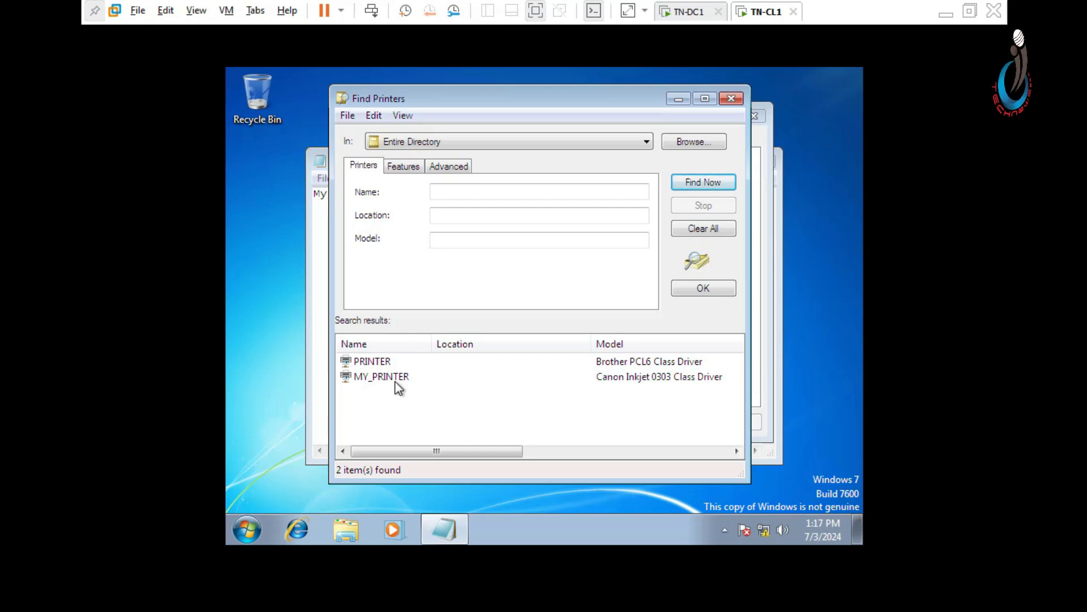
pyautogui.click(370, 381)
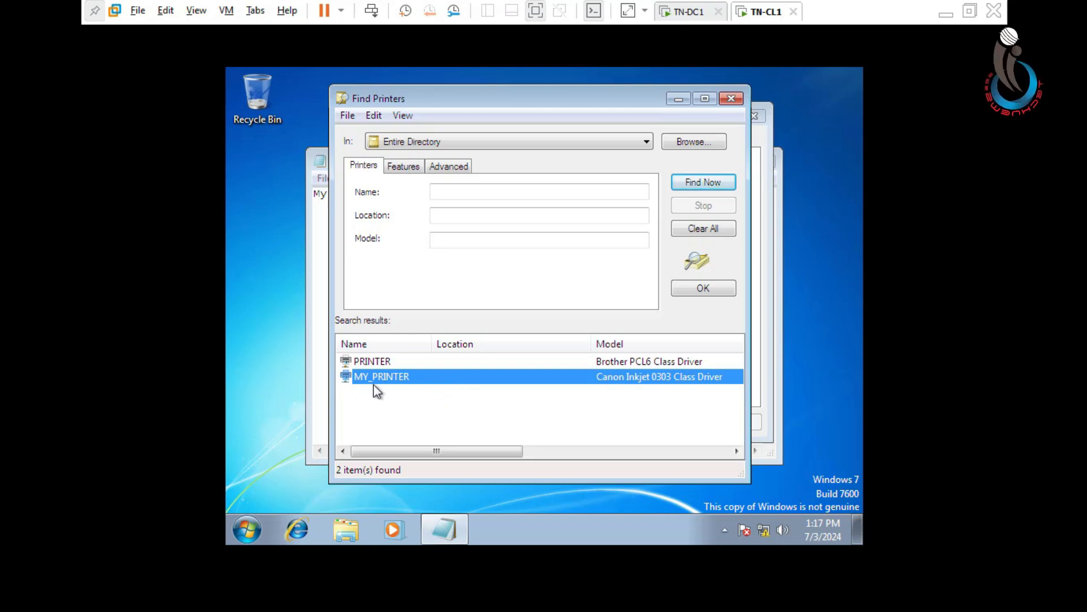
pyautogui.click(703, 289)
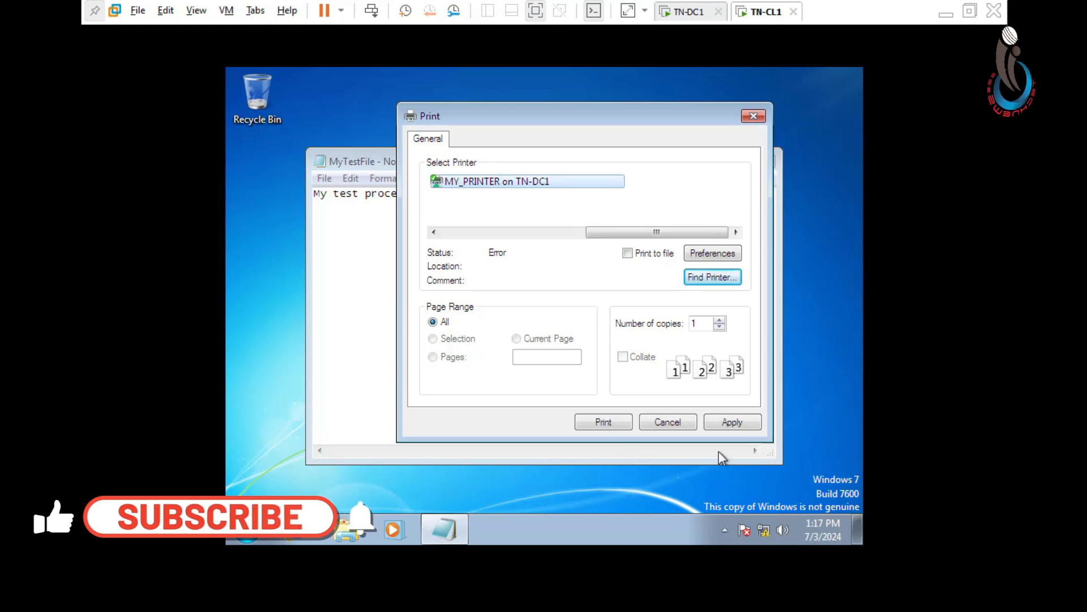
pyautogui.click(739, 423)
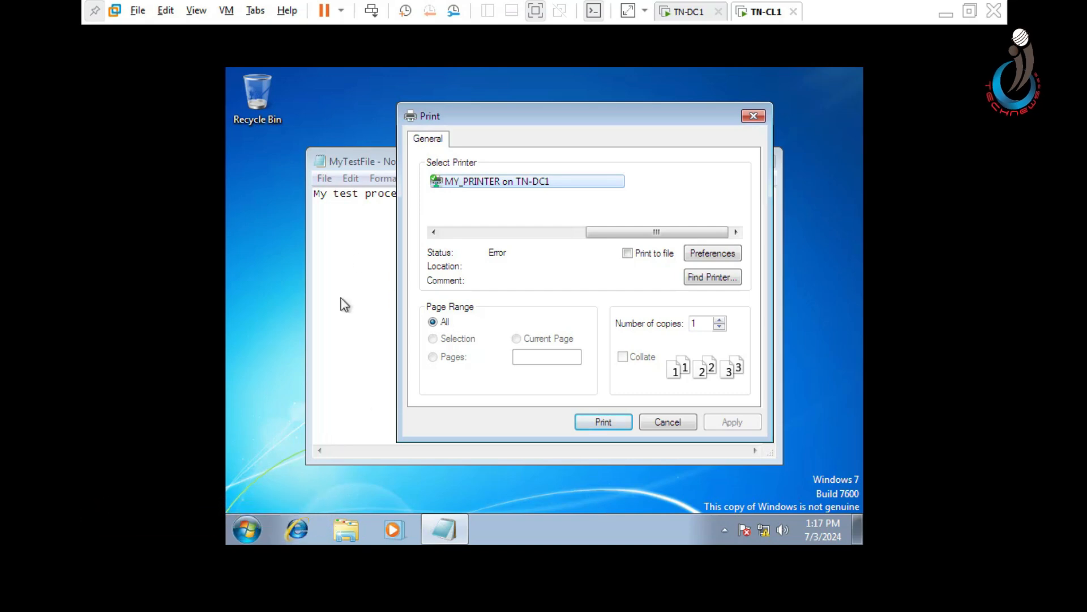
pyautogui.click(603, 422)
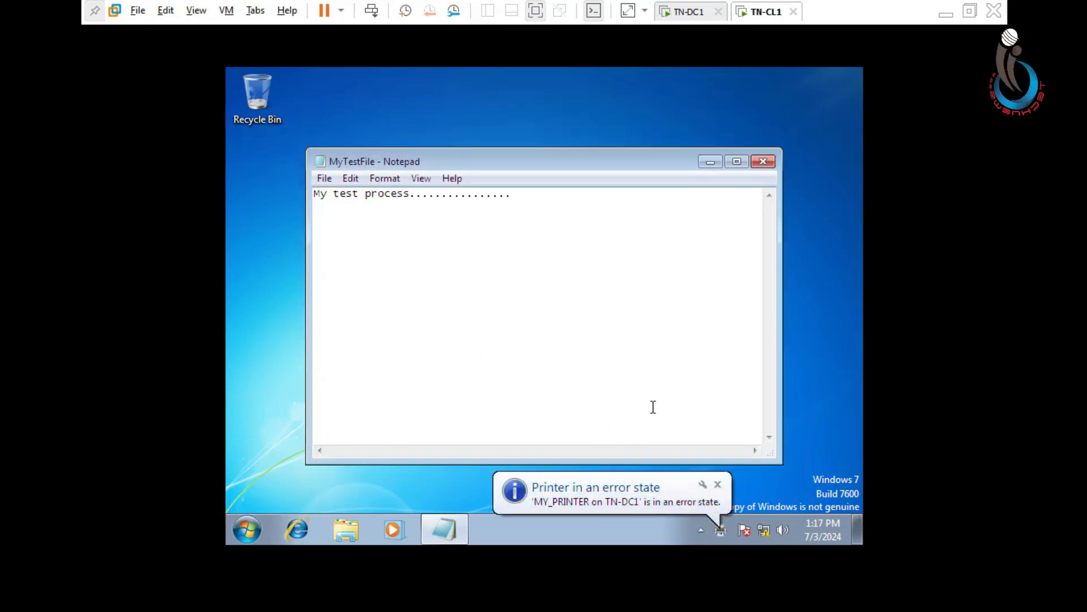